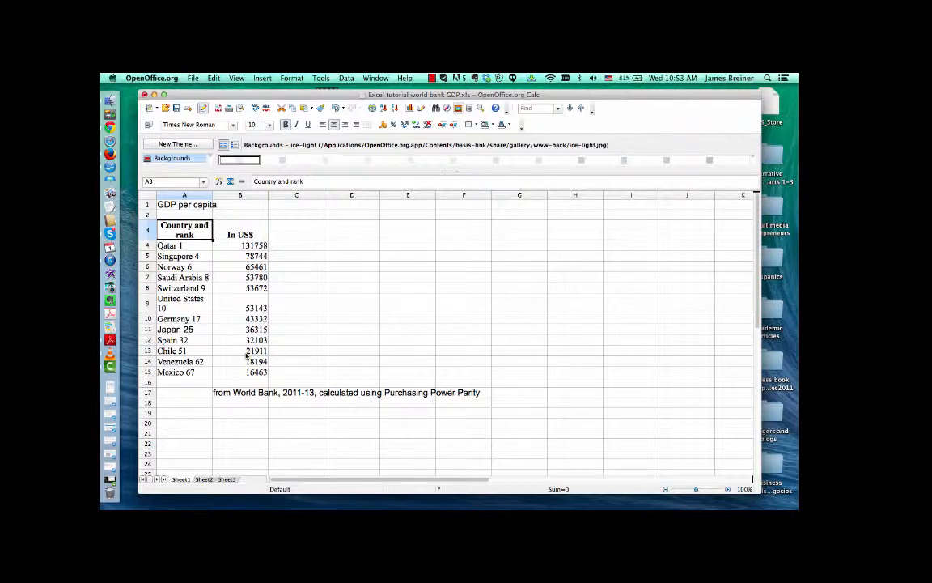
Insert a chart from cells A3:B15 and set its type to Bar
{"action": "left_click", "coordinate": [199, 230]}
{"action": "left_click_drag", "start_coordinate": [199, 230], "coordinate": [248, 378]}
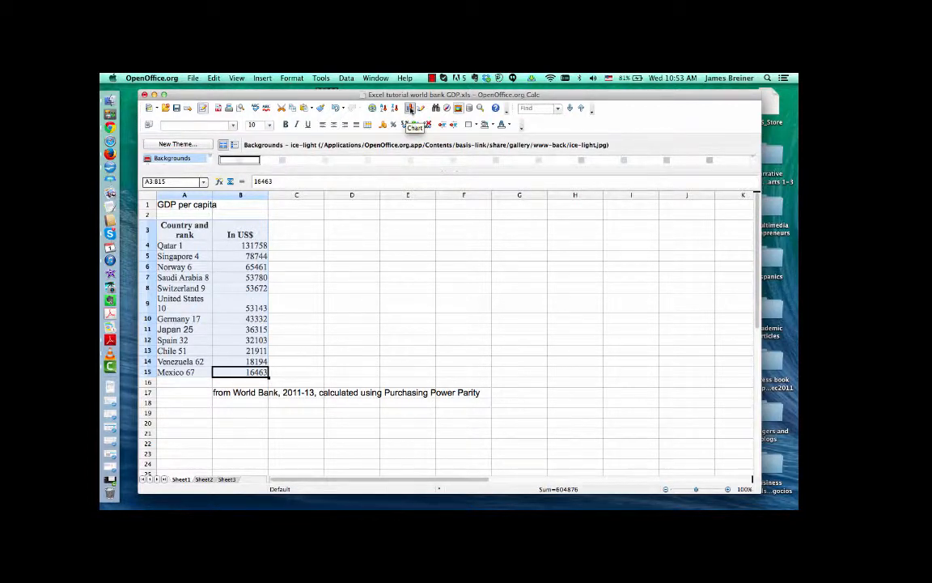
{"action": "left_click", "coordinate": [410, 109]}
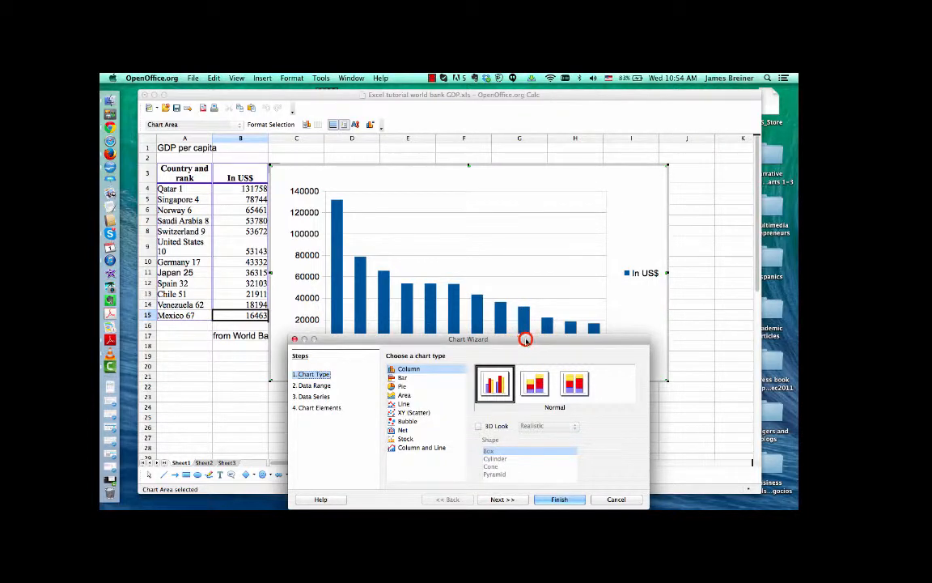
{"action": "left_click_drag", "start_coordinate": [521, 340], "coordinate": [559, 380]}
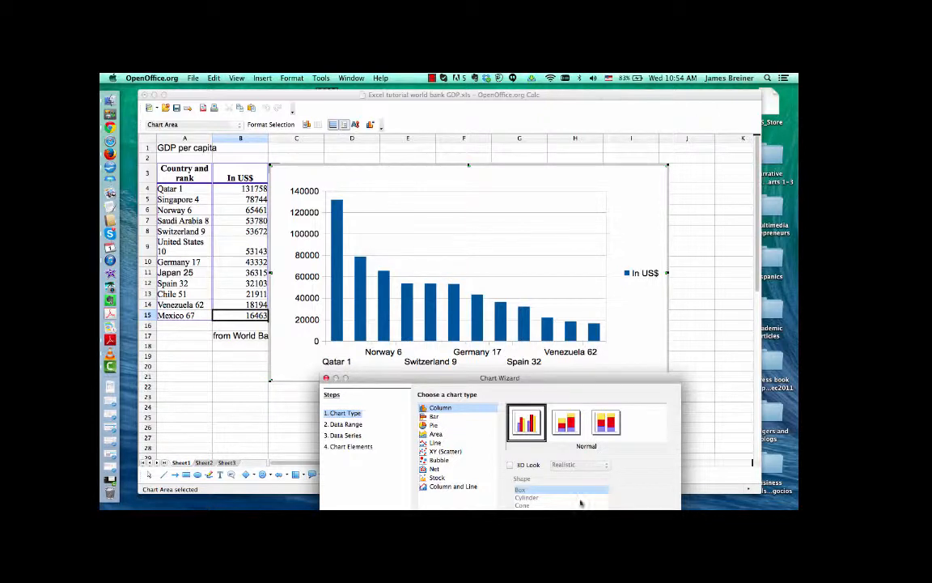
{"action": "left_click", "coordinate": [434, 416]}
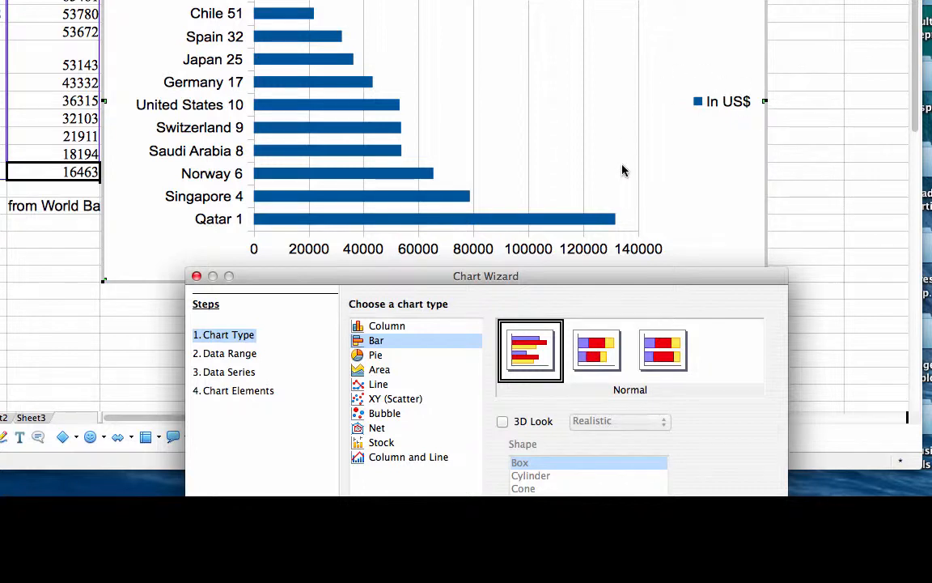
Preview the chart with the data series in rows, and restore the data series in columns
{"action": "left_click", "coordinate": [230, 354]}
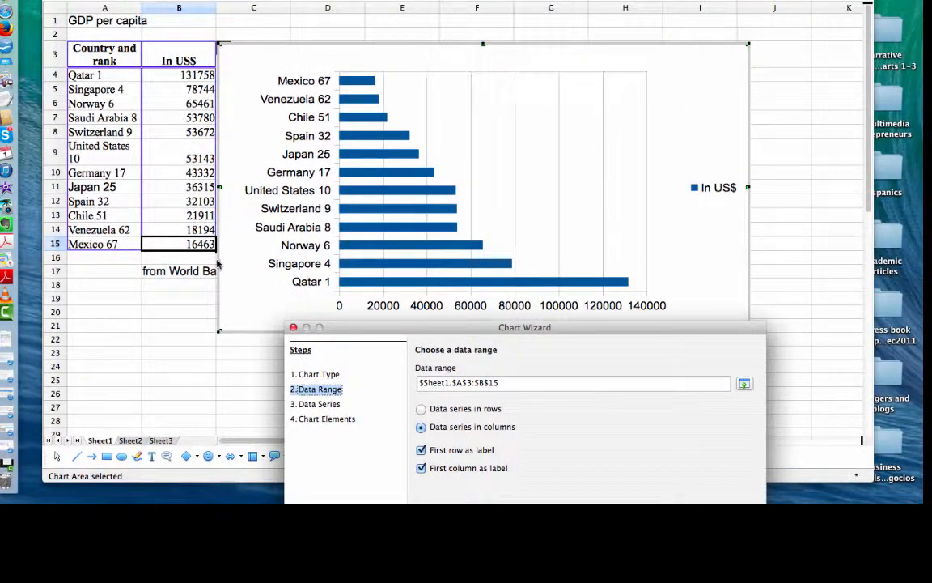
{"action": "left_click", "coordinate": [420, 410]}
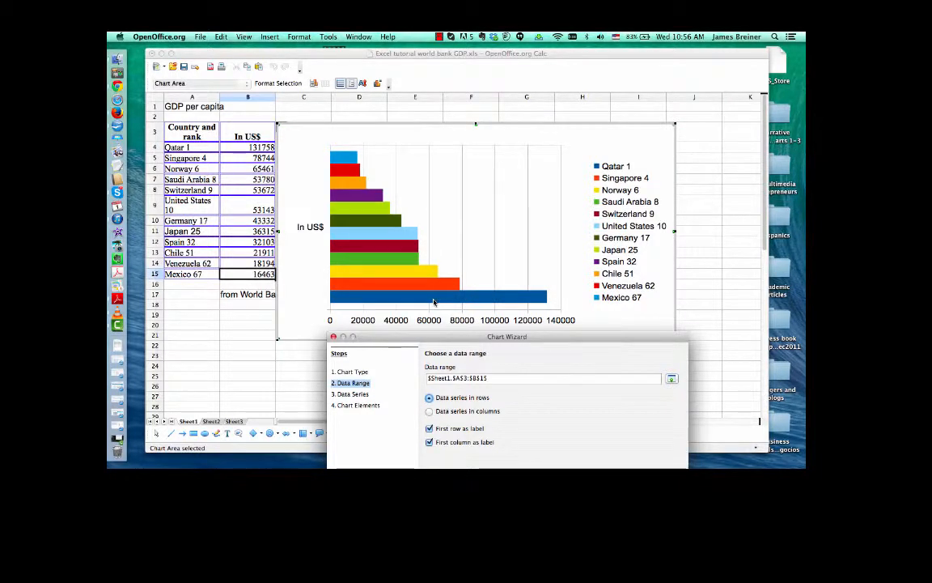
{"action": "left_click", "coordinate": [429, 412]}
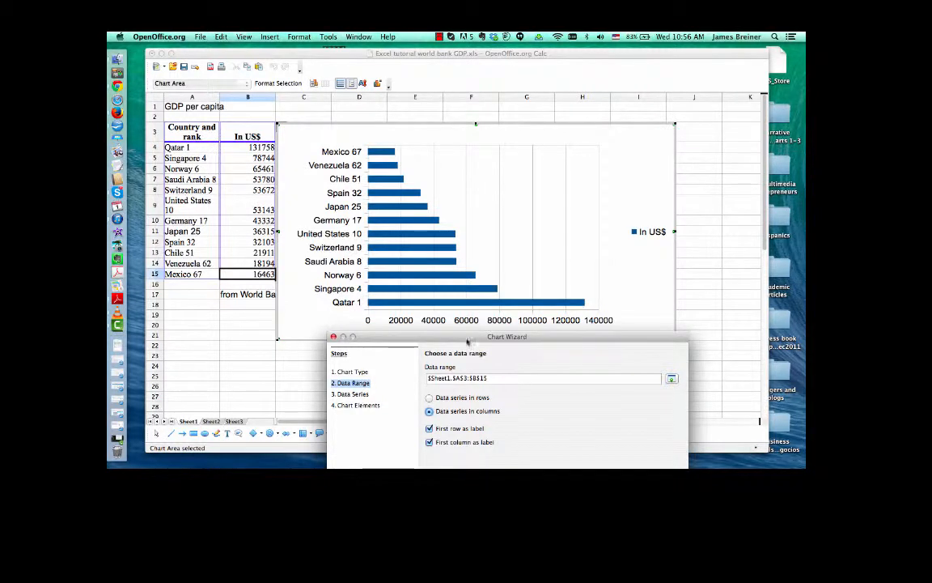
Give the chart the title "Gross Domestic Product per capita"
{"action": "left_click", "coordinate": [355, 405]}
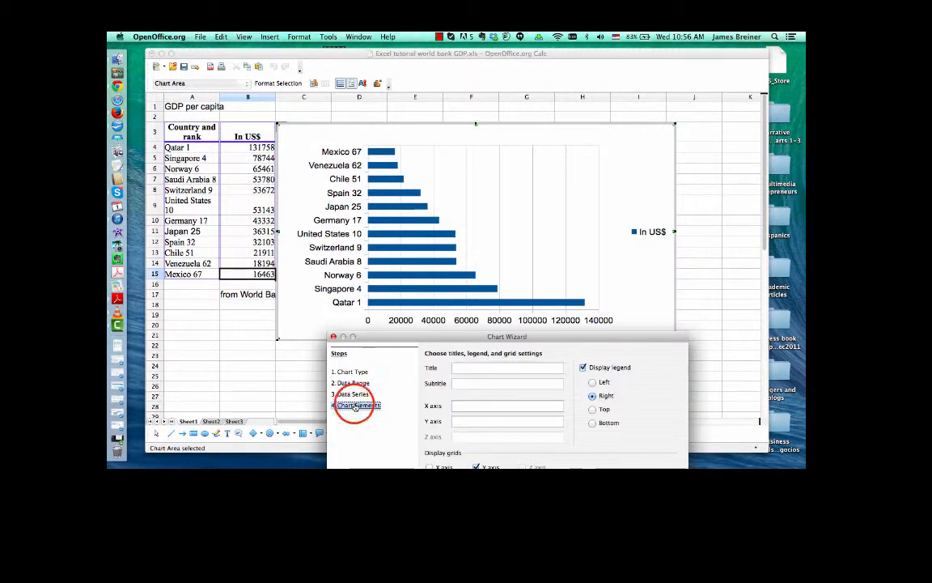
{"action": "left_click", "coordinate": [475, 368]}
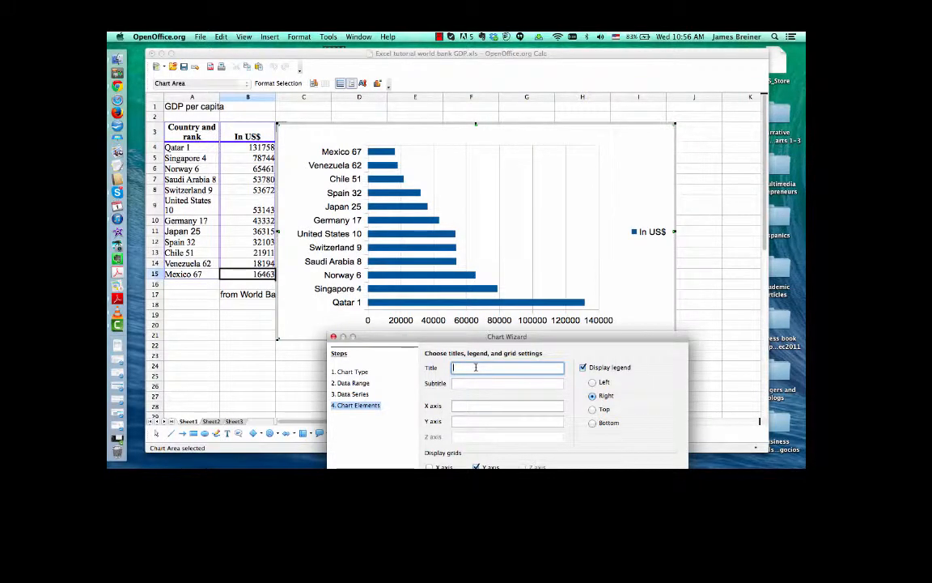
{"action": "type", "text": "Gross"}
{"action": "type", "text": "Domestic Product per capita"}
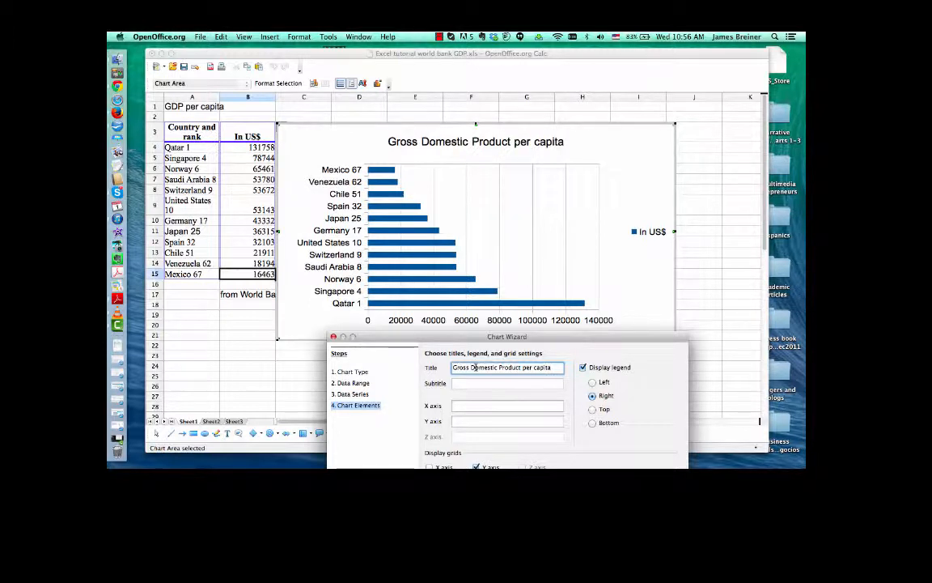
Enter the chart subtitle "Quatar has the highest income in the world"
{"action": "left_click", "coordinate": [462, 384]}
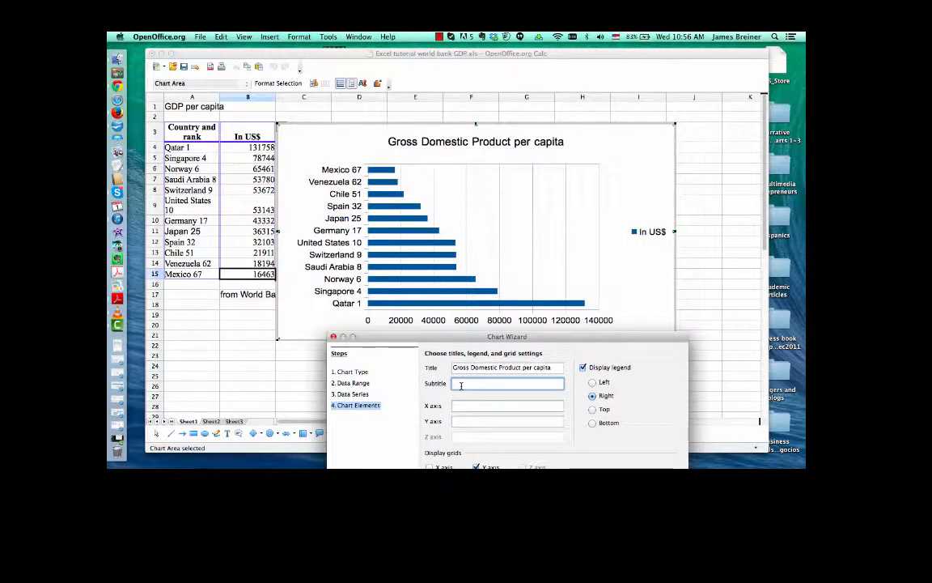
{"action": "type", "text": "Quatar is the highest"}
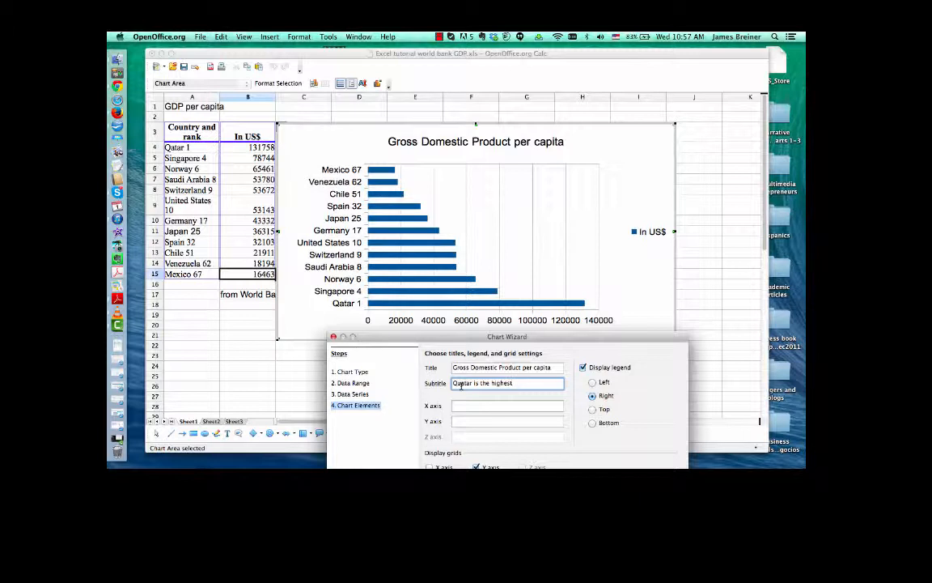
{"action": "left_click", "coordinate": [474, 385]}
{"action": "left_click_drag", "start_coordinate": [474, 385], "coordinate": [482, 386]}
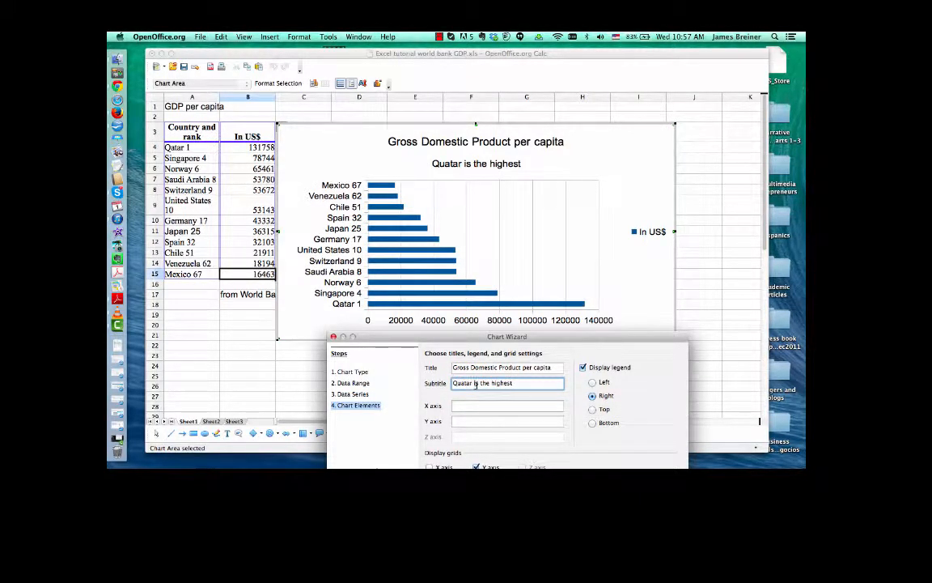
{"action": "type", "text": "has"}
{"action": "left_click", "coordinate": [523, 383]}
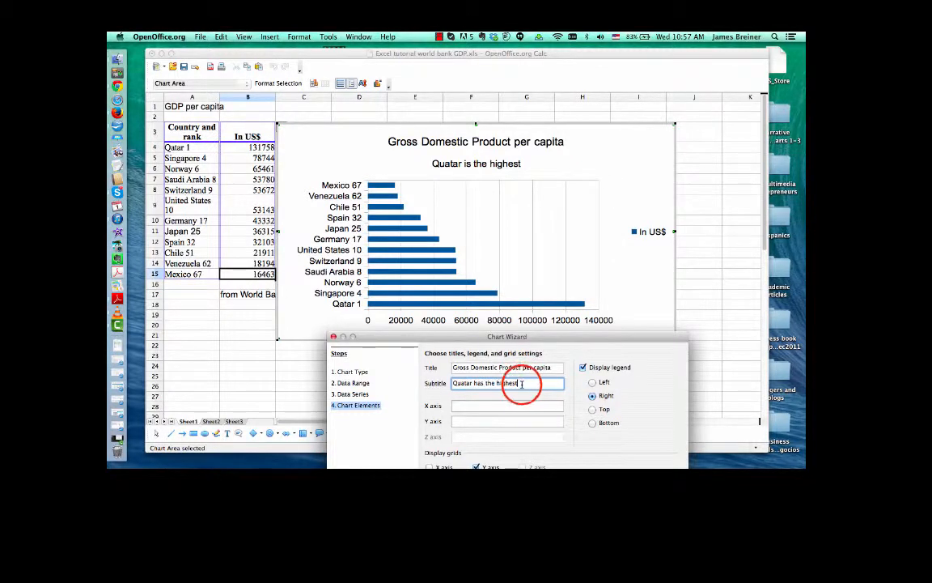
{"action": "type", "text": "Income in "}
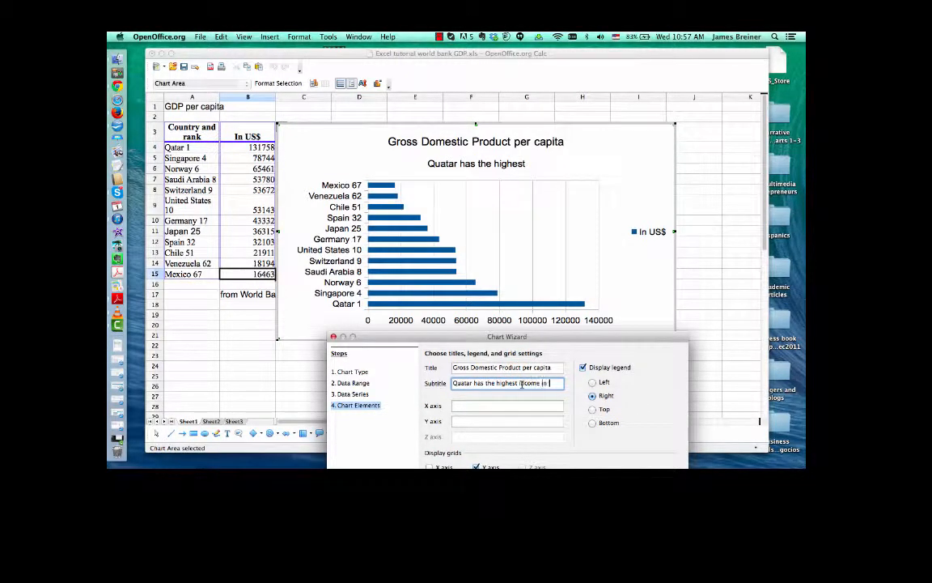
{"action": "type", "text": "the world"}
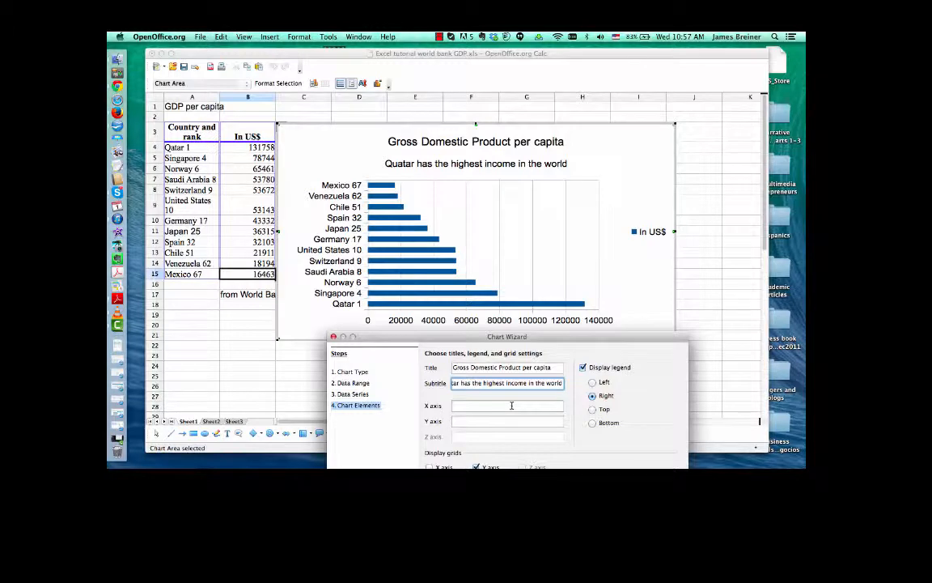
Replace the word "income" with "GDP" in the chart subtitle
{"action": "mouse_move", "coordinate": [471, 334]}
{"action": "left_mouse_down"}
{"action": "mouse_move", "coordinate": [471, 359]}
{"action": "mouse_move", "coordinate": [471, 341]}
{"action": "left_mouse_up"}
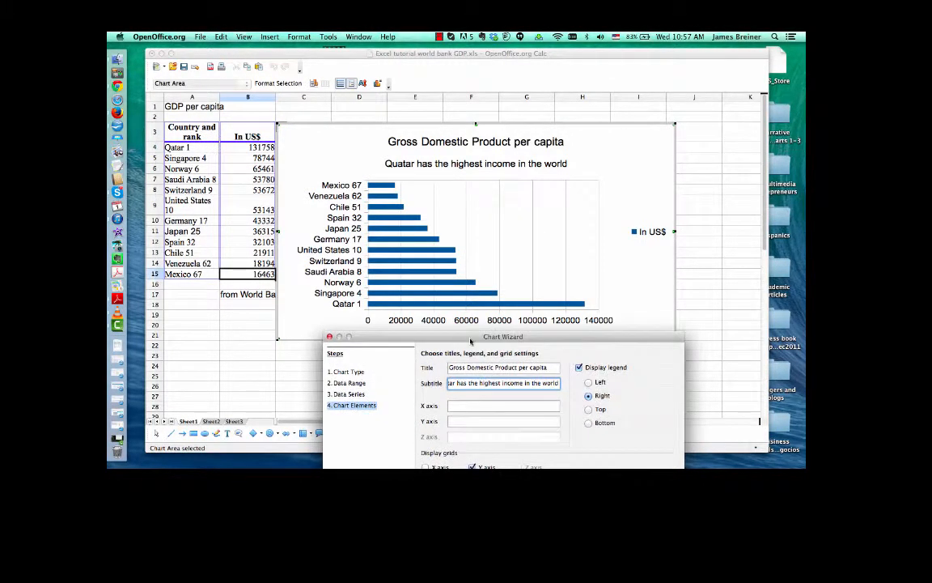
{"action": "double_click", "coordinate": [507, 384]}
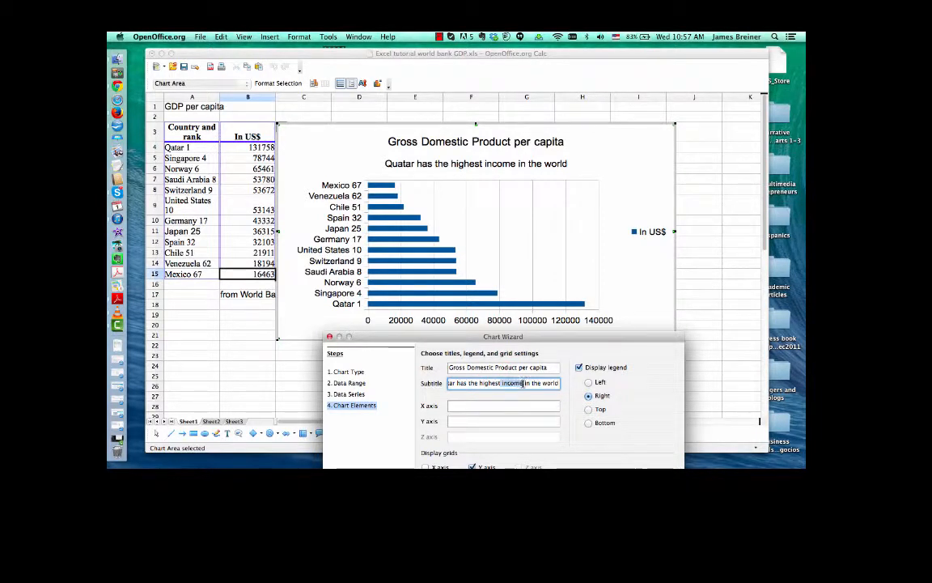
{"action": "key", "text": "BackSpace"}
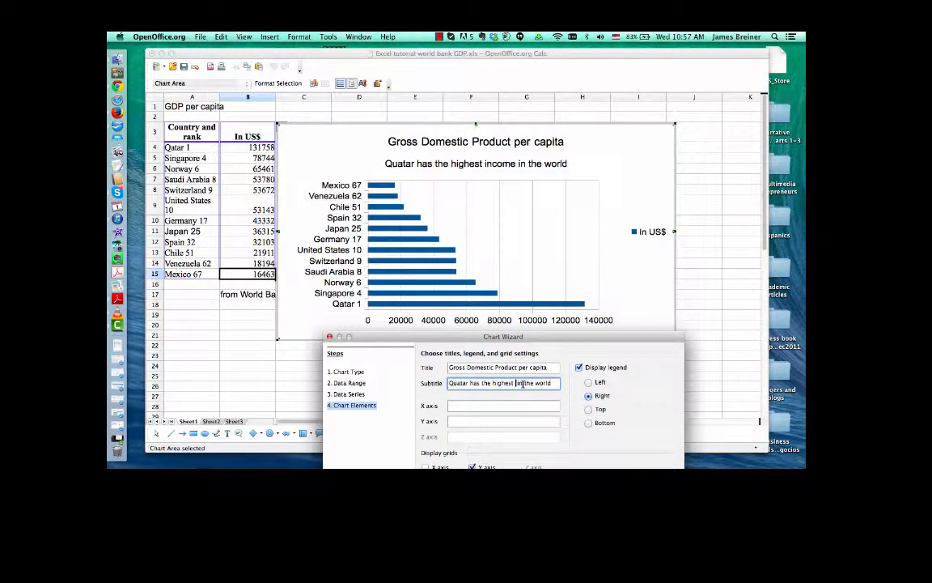
{"action": "type", "text": "GDP"}
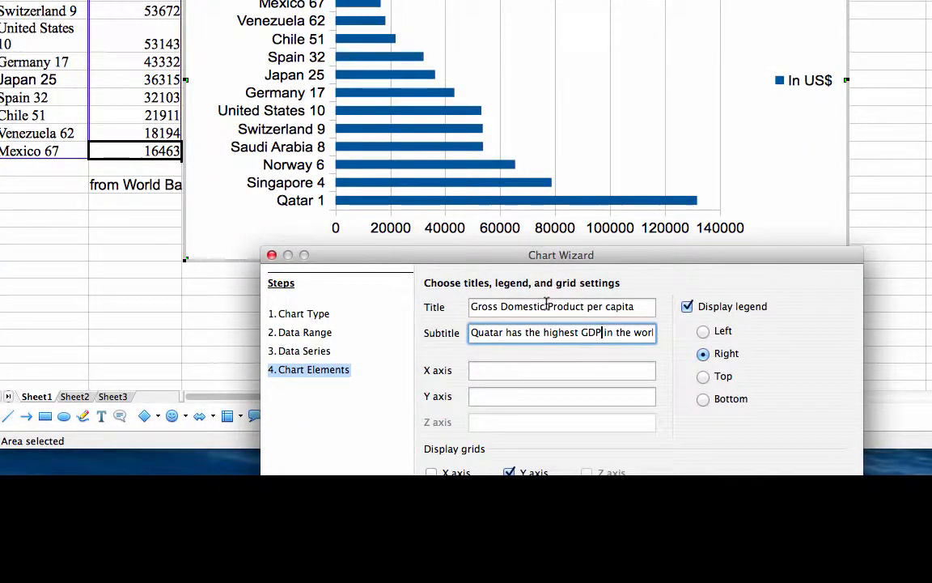
Extend the chart title with ", ranked by country" after "per capita"
{"action": "left_click", "coordinate": [636, 306]}
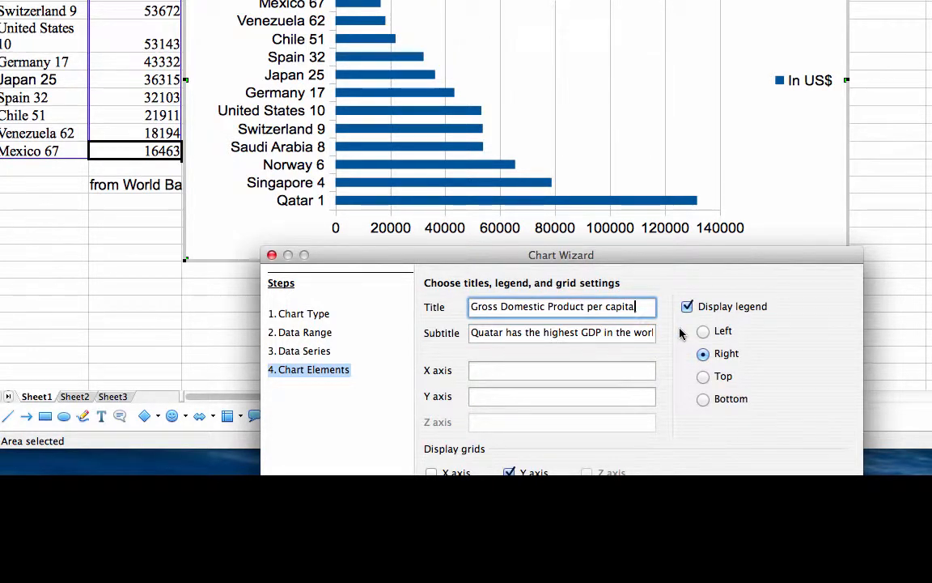
{"action": "type", "text": ", ranked by "}
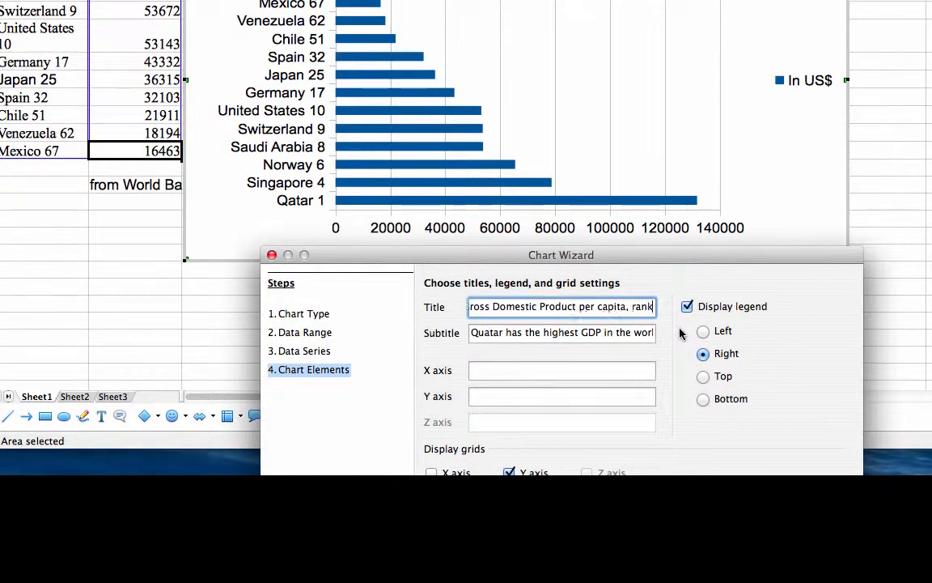
{"action": "type", "text": "country"}
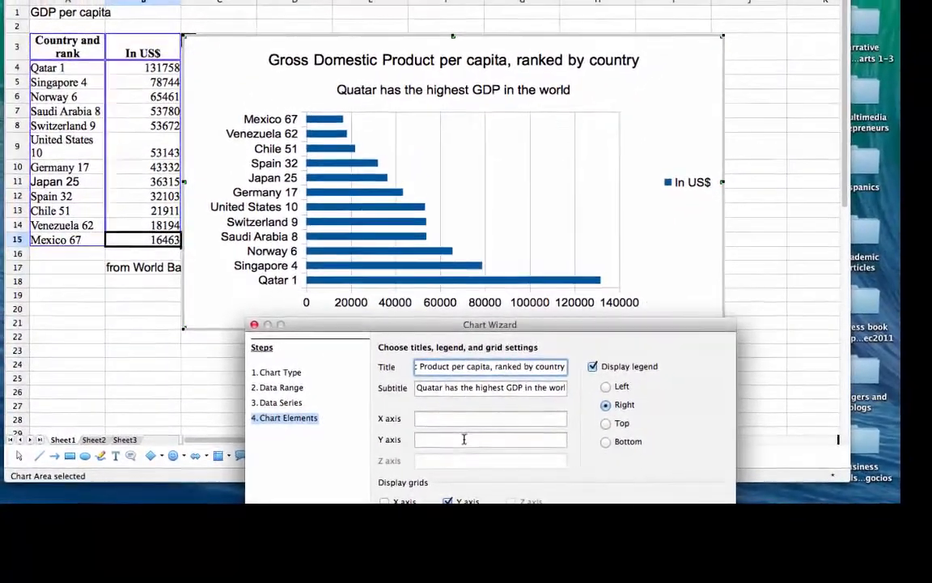
Enter "World Bank, 2011-13, calculated with purchasing power parity" as the Y axis title
{"action": "left_click", "coordinate": [471, 434]}
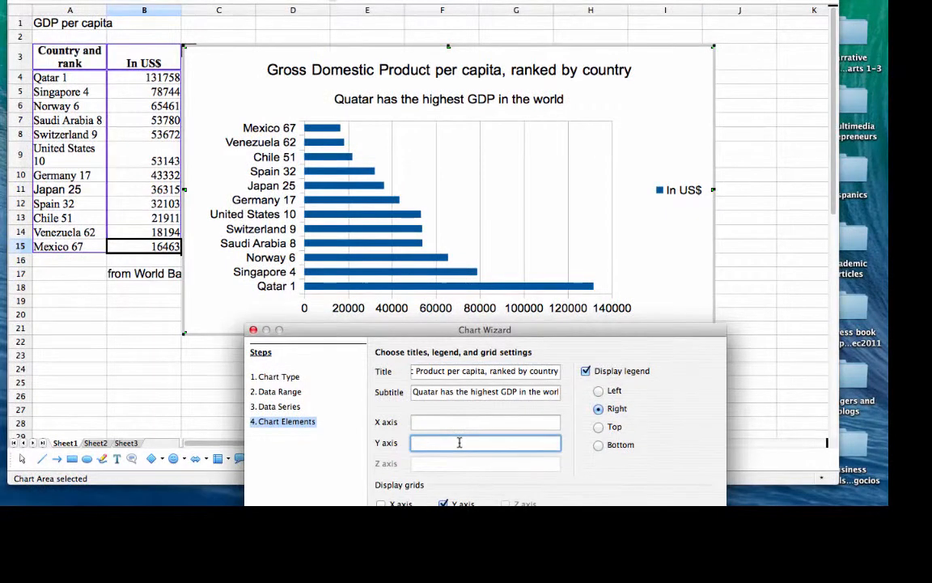
{"action": "left_click_drag", "start_coordinate": [428, 328], "coordinate": [425, 354]}
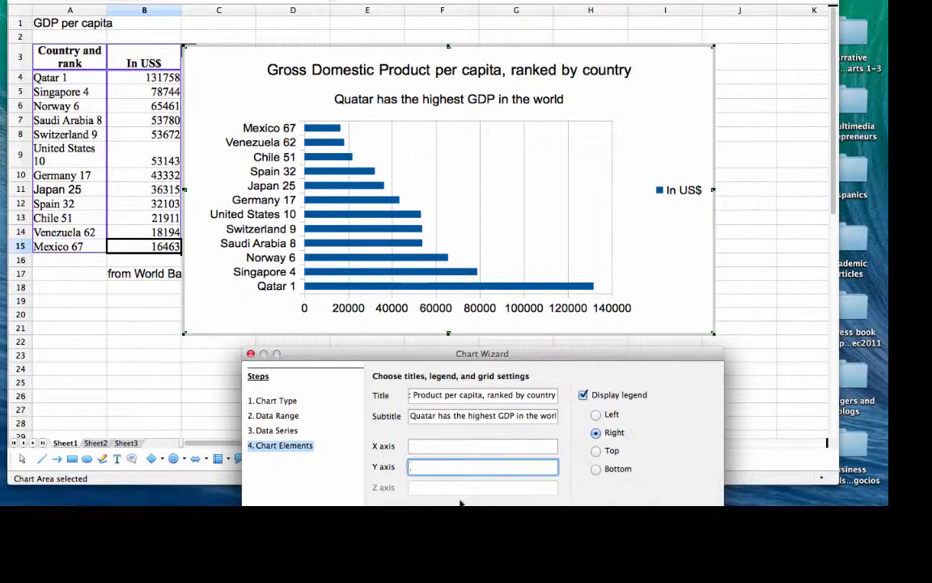
{"action": "type", "text": "World Bank, 2011"}
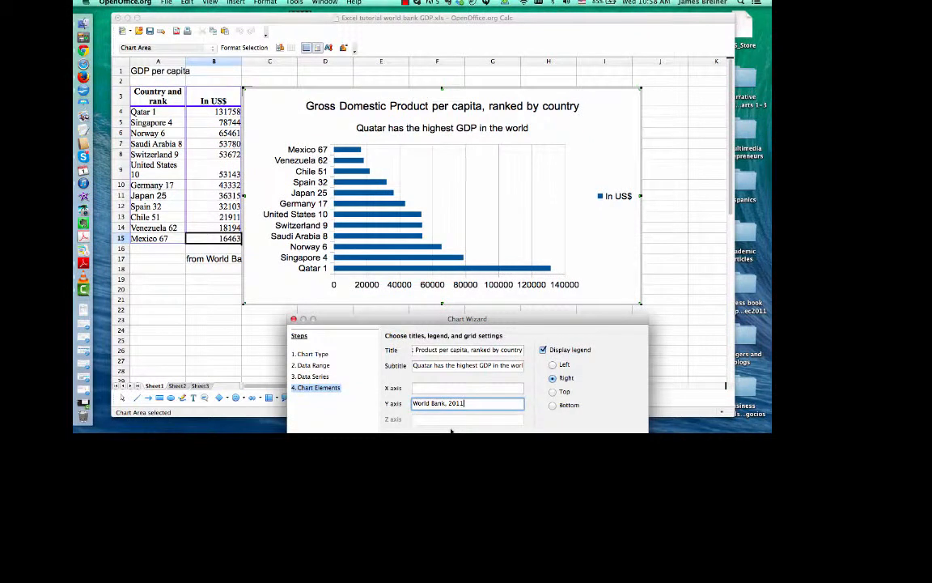
{"action": "type", "text": "-13, calculated with p"}
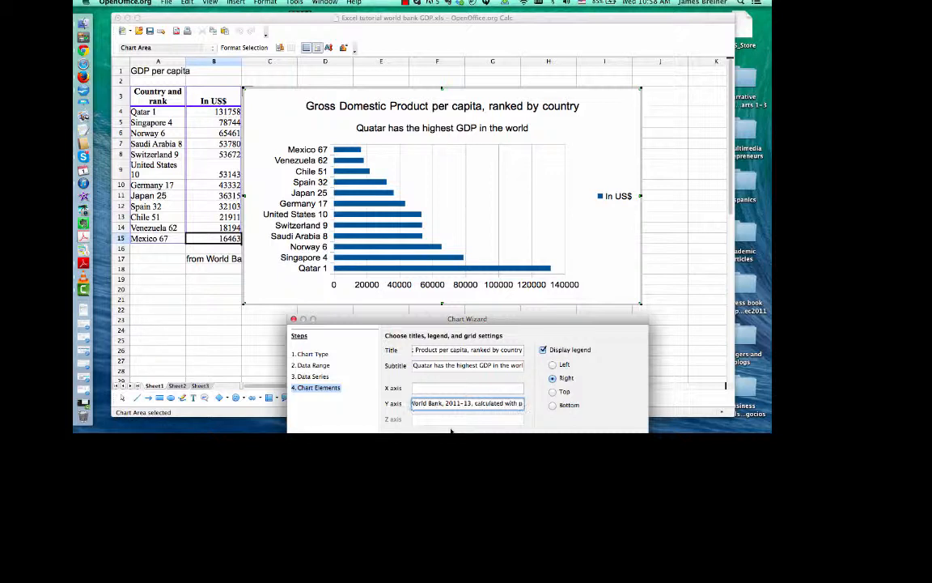
{"action": "type", "text": "urchasing"}
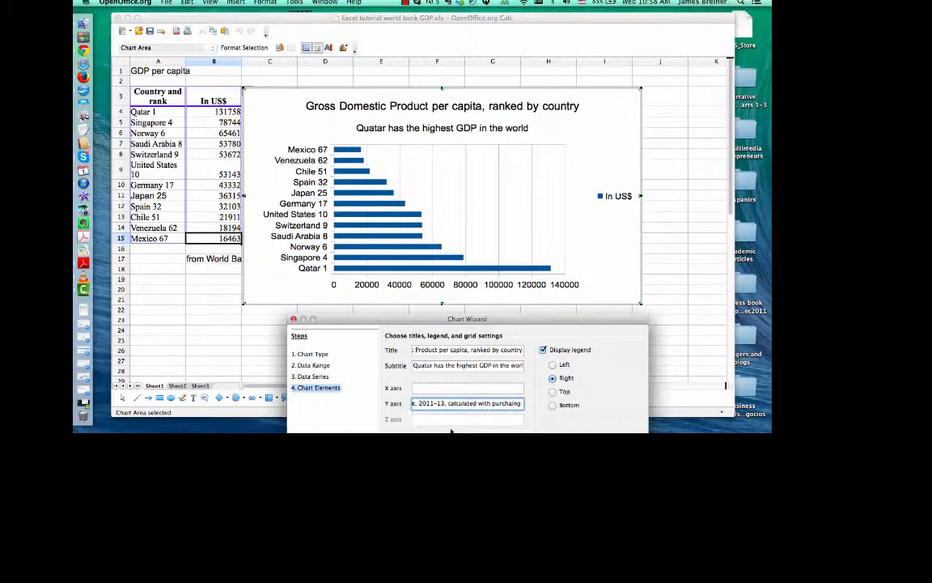
{"action": "key", "text": "BackSpace"}
{"action": "key", "text": "BackSpace"}
{"action": "key", "text": "BackSpace"}
{"action": "type", "text": "ing power parity"}
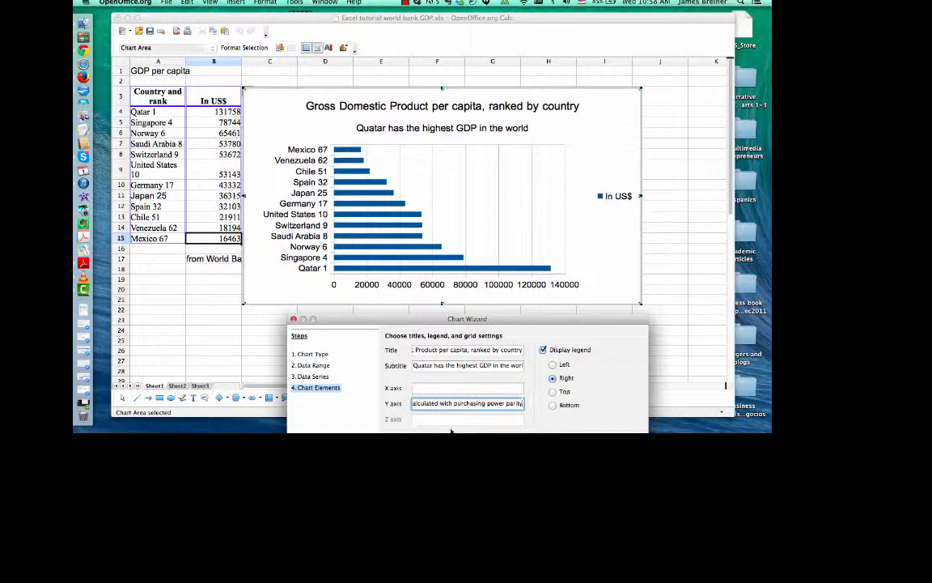
Move the World Bank source text from the Y axis title to the subtitle, replacing the existing subtitle
{"action": "left_click", "coordinate": [428, 387]}
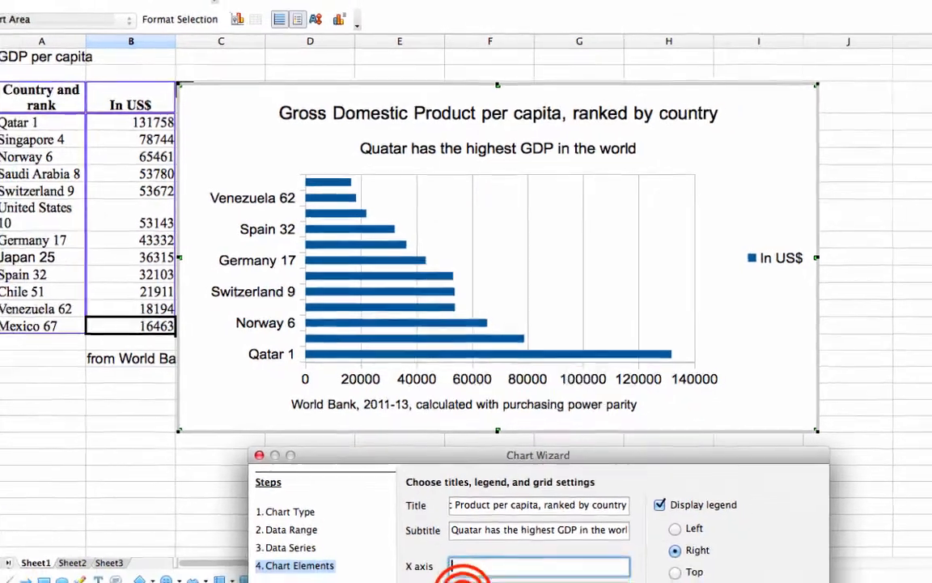
{"action": "triple_click", "coordinate": [464, 527]}
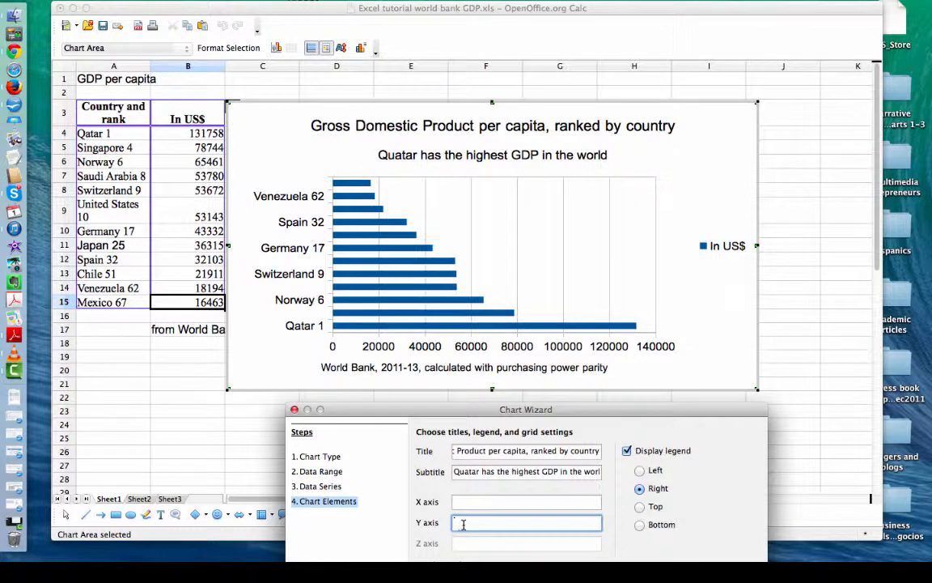
{"action": "left_click", "coordinate": [471, 471]}
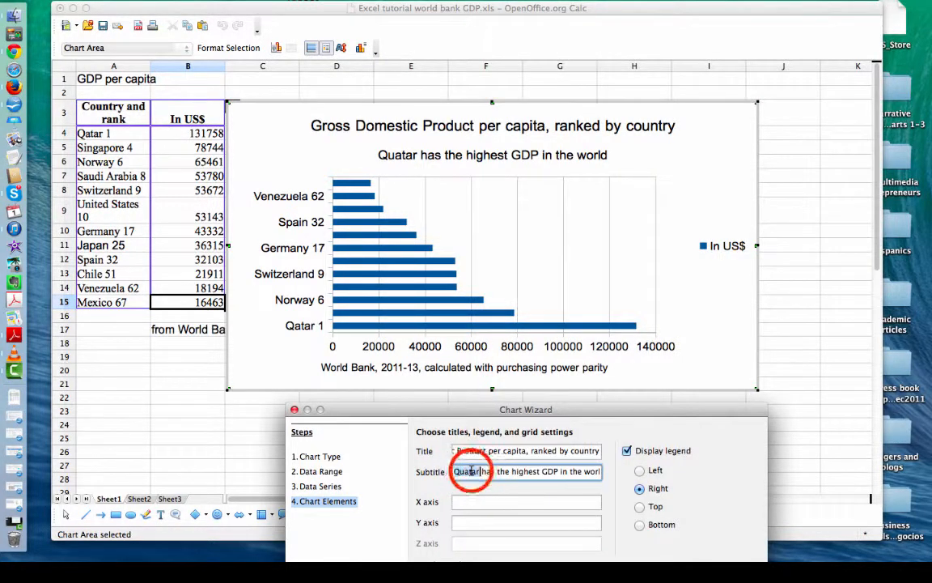
{"action": "triple_click", "coordinate": [472, 470]}
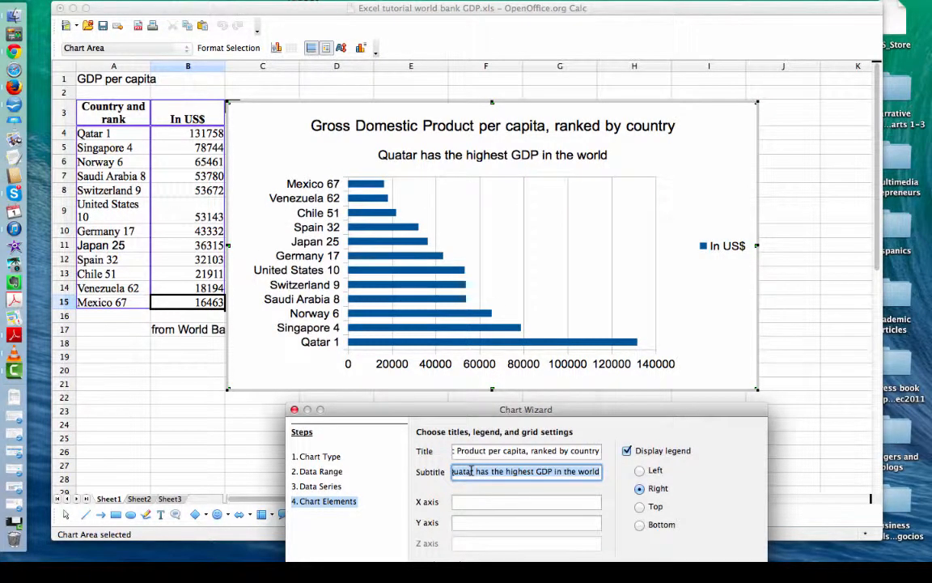
{"action": "key", "text": "super+v"}
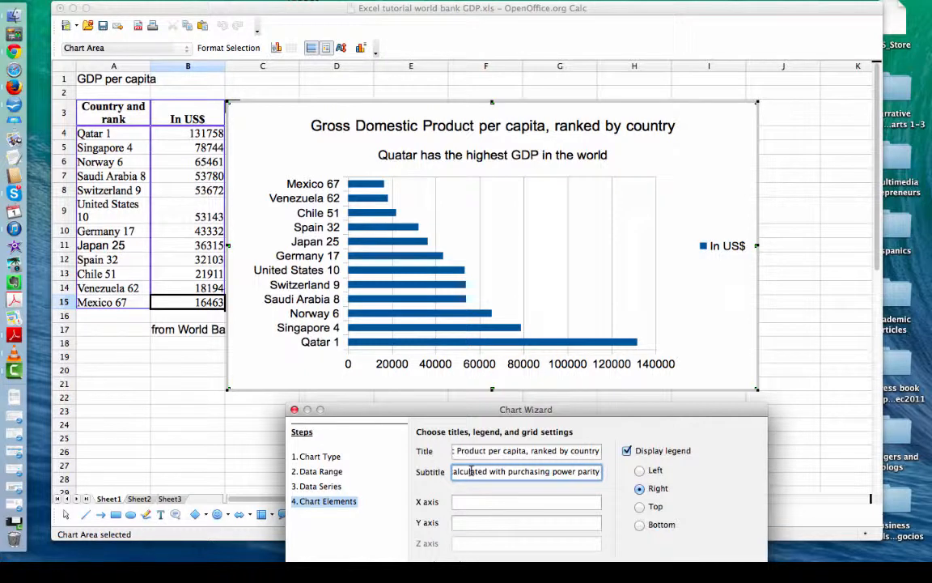
{"action": "left_click", "coordinate": [485, 501]}
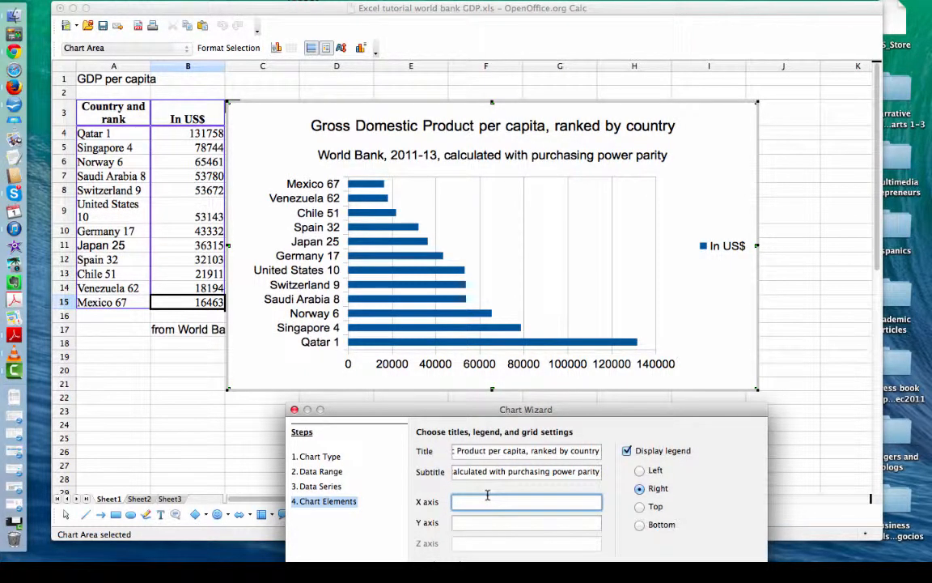
Insert "Source: " before "World Bank" at the start of the chart subtitle
{"action": "left_click", "coordinate": [462, 472]}
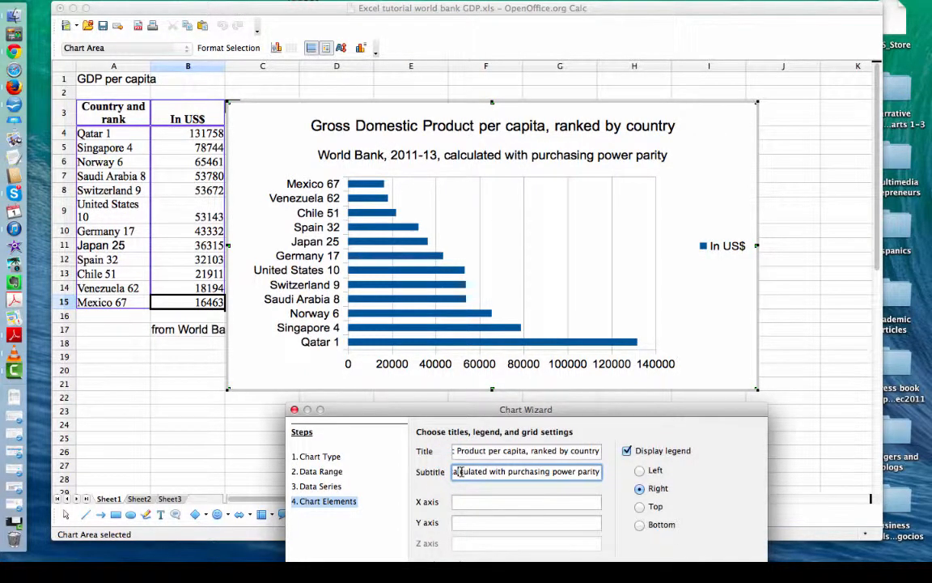
{"action": "key", "text": "Left"}
{"action": "key", "text": "Left"}
{"action": "key", "text": "Left"}
{"action": "key", "text": "Left"}
{"action": "key", "text": "Left"}
{"action": "key", "text": "Left"}
{"action": "key", "text": "Left"}
{"action": "key", "text": "Left"}
{"action": "key", "text": "Left"}
{"action": "key", "text": "Left"}
{"action": "key", "text": "Left"}
{"action": "key", "text": "Left"}
{"action": "key", "text": "Left"}
{"action": "key", "text": "Left"}
{"action": "key", "text": "Left"}
{"action": "key", "text": "Left"}
{"action": "key", "text": "Left"}
{"action": "key", "text": "Left"}
{"action": "key", "text": "Left"}
{"action": "key", "text": "Left"}
{"action": "key", "text": "Left"}
{"action": "key", "text": "Left"}
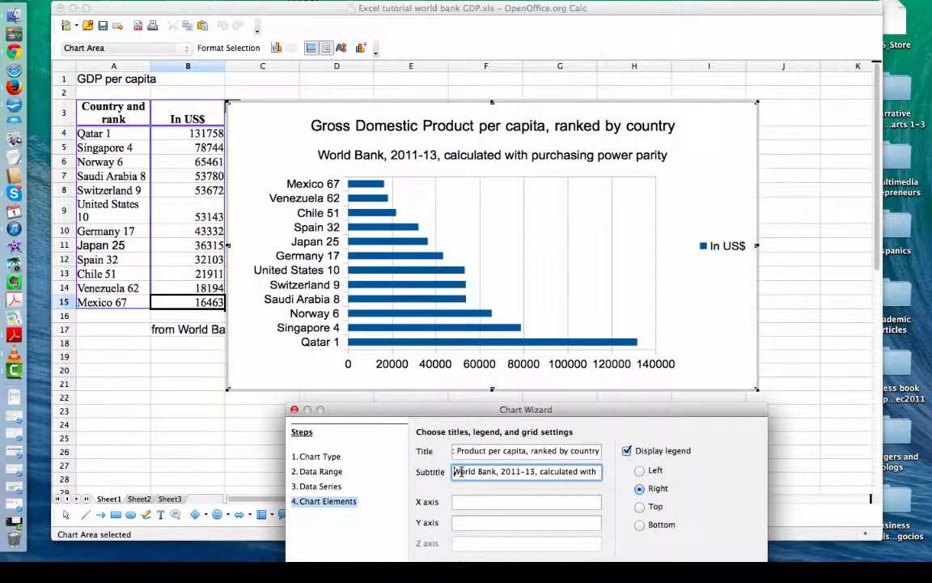
{"action": "type", "text": "Source"}
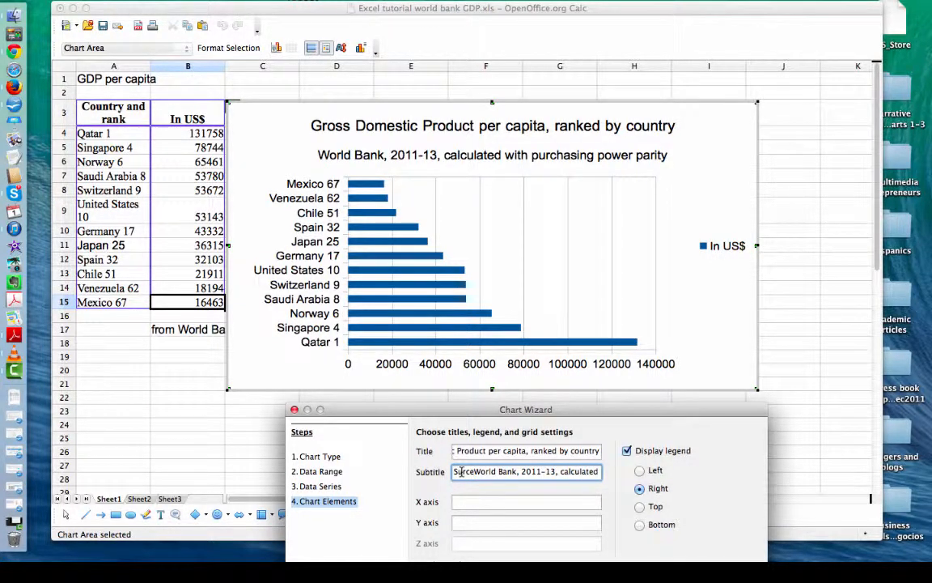
{"action": "key", "text": "BackSpace"}
{"action": "type", "text": "ource: World"}
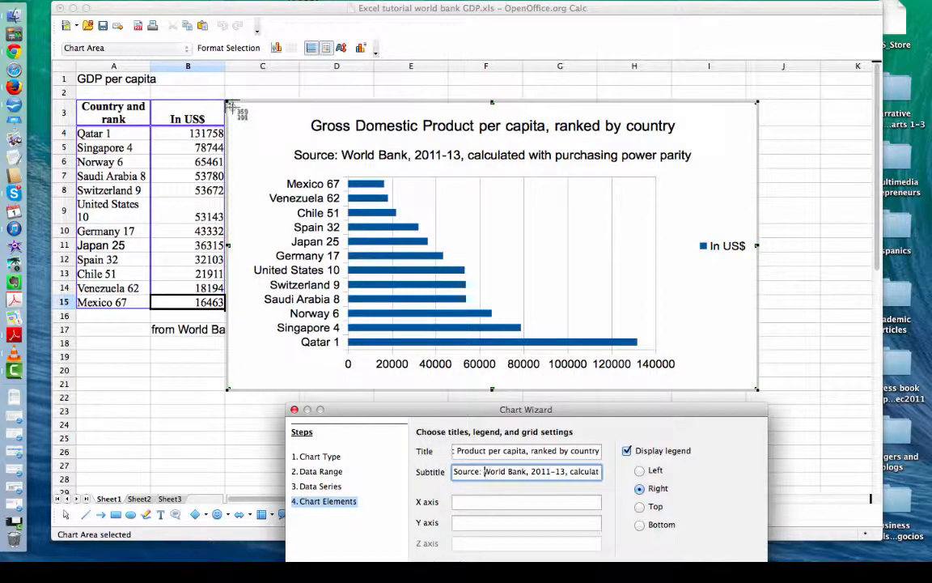
Capture a screenshot of the chart area from its upper-left to its lower-right corner
{"action": "left_click_drag", "start_coordinate": [232, 108], "coordinate": [752, 386]}
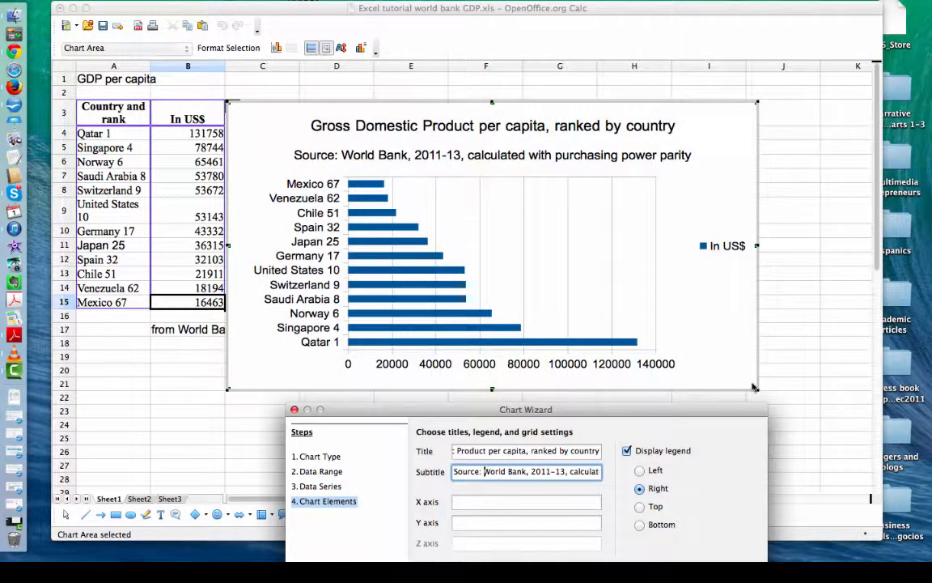